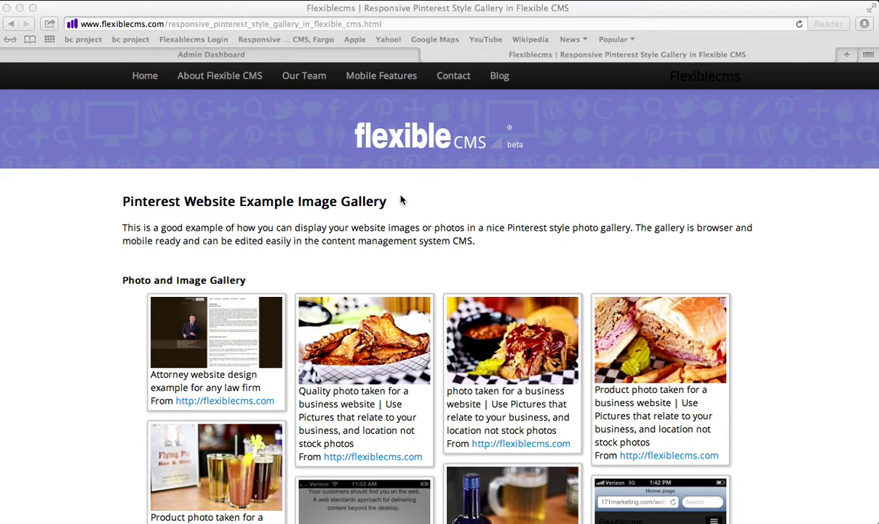
Bring up the Flexible CMS Admin Dashboard from the live gallery page.
click(250, 58)
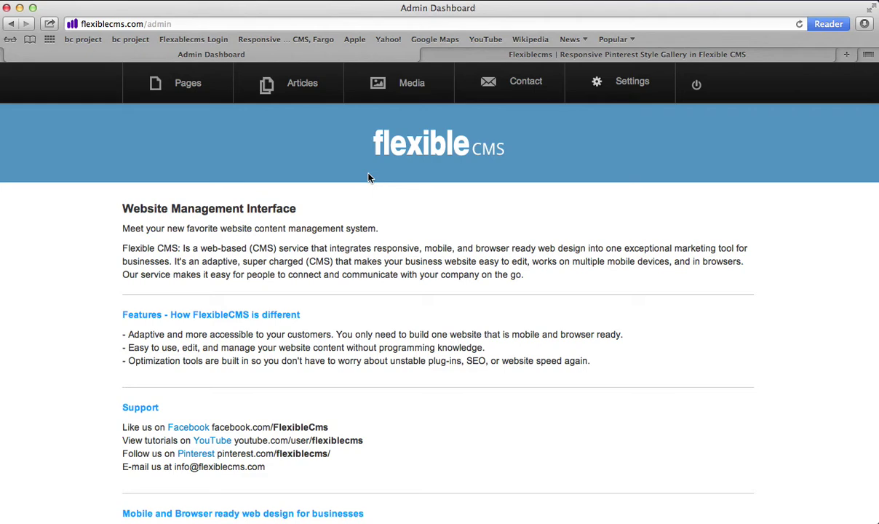
Open the Photo and Image Gallery for editing via Pages > Page Gallery.
click(188, 82)
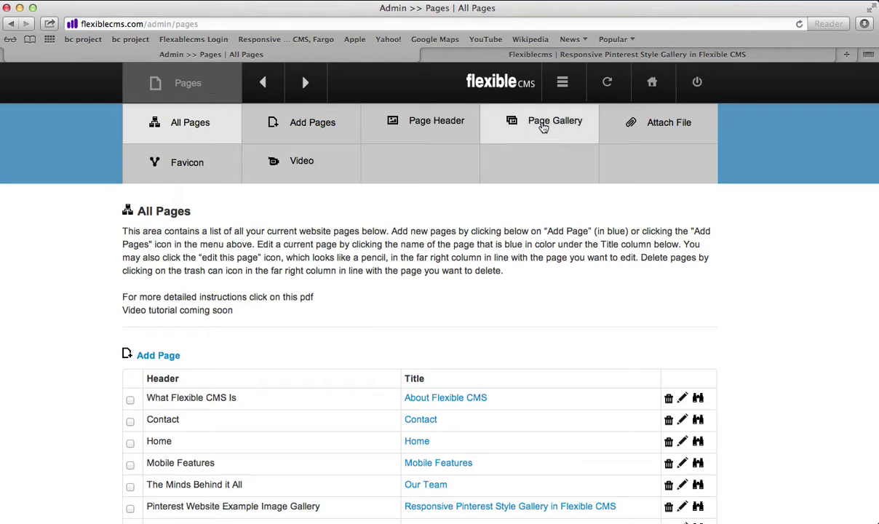
click(543, 128)
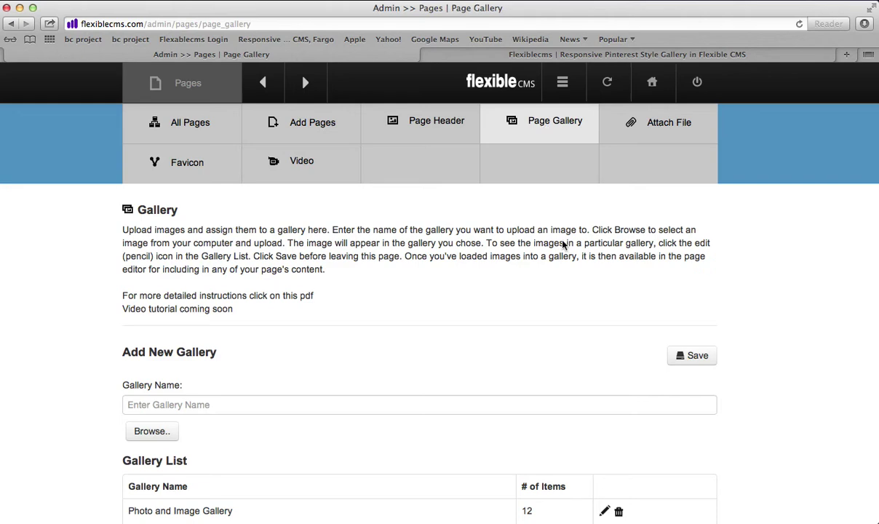
scroll(575, 260, down, 5)
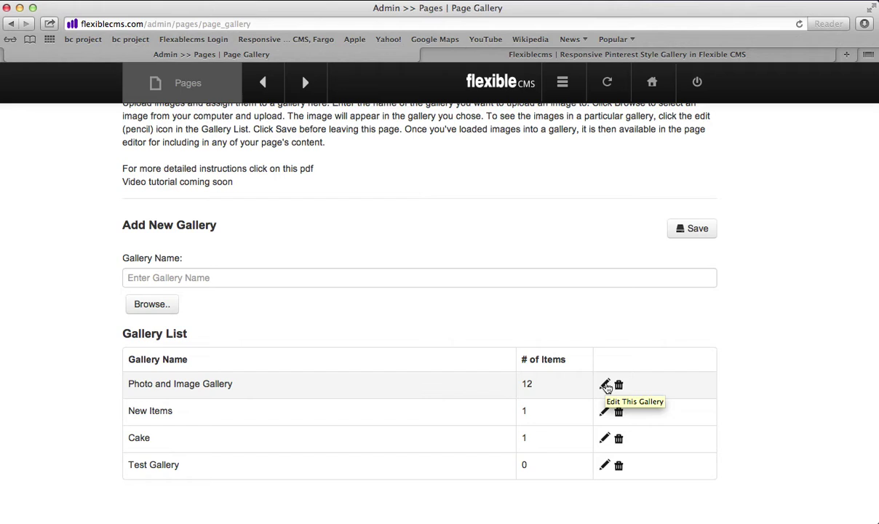
click(604, 385)
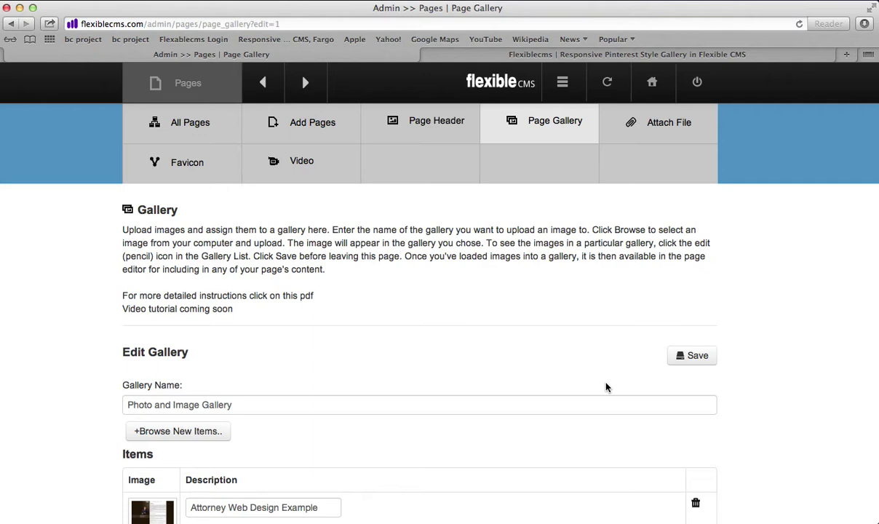
Upload IMG_0158.PNG as a new gallery item, save, and scroll down to it.
scroll(607, 387, down, 10)
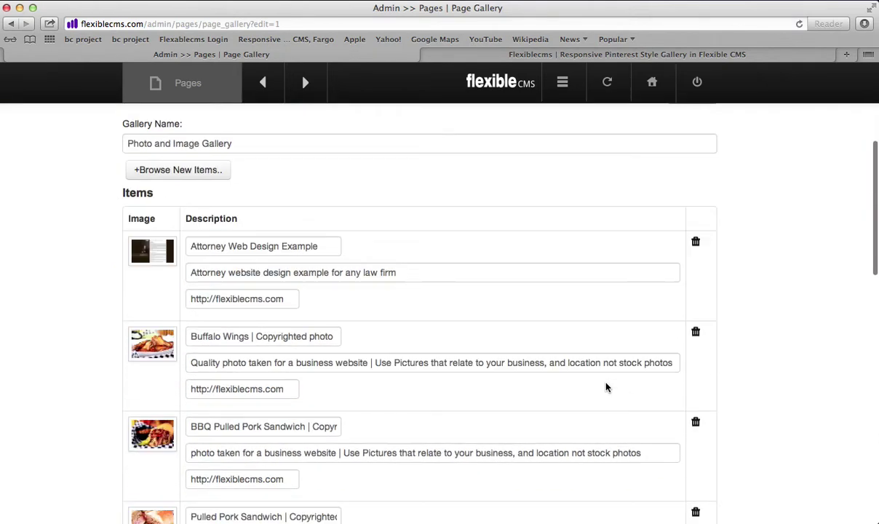
scroll(604, 383, up, 10)
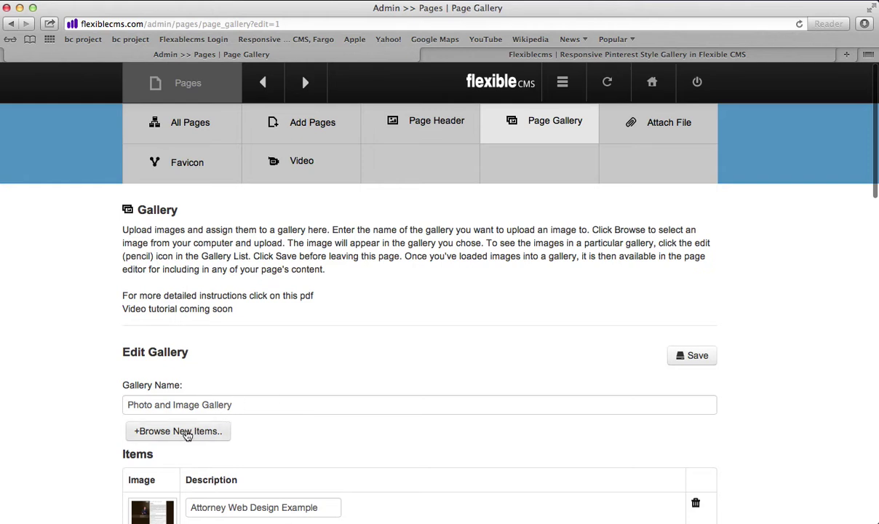
click(186, 431)
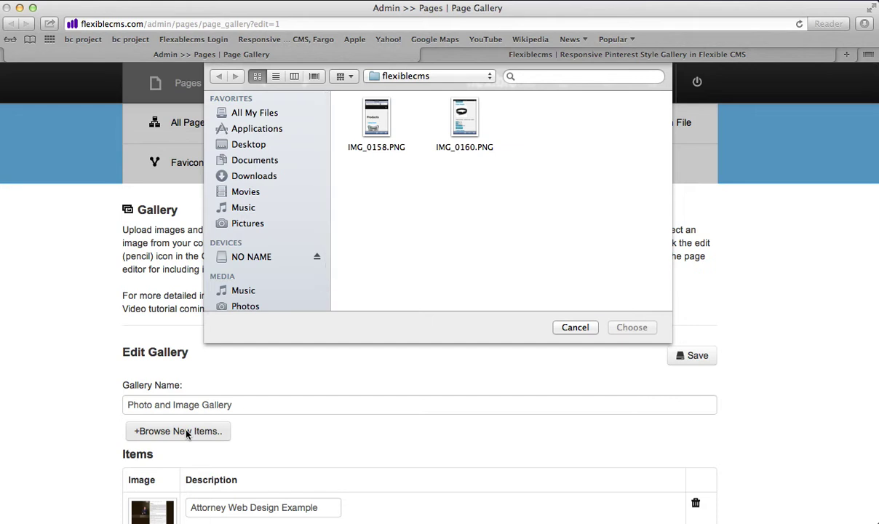
click(377, 127)
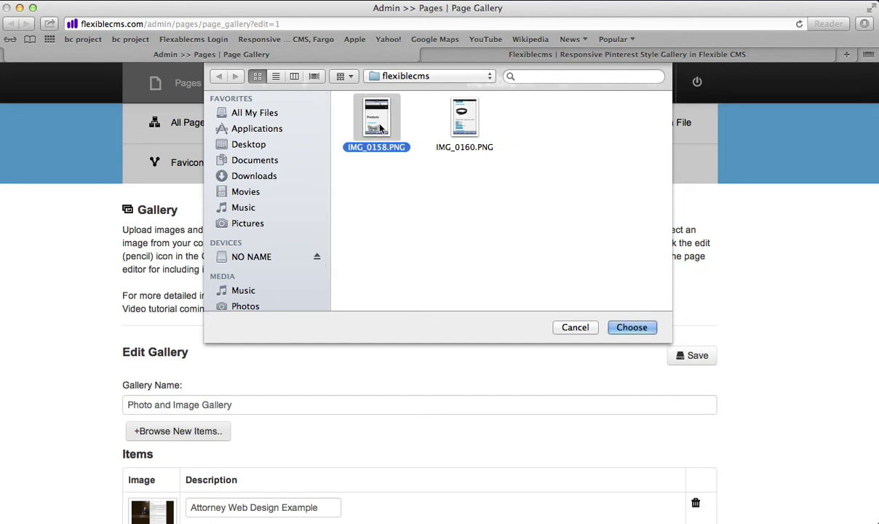
click(631, 328)
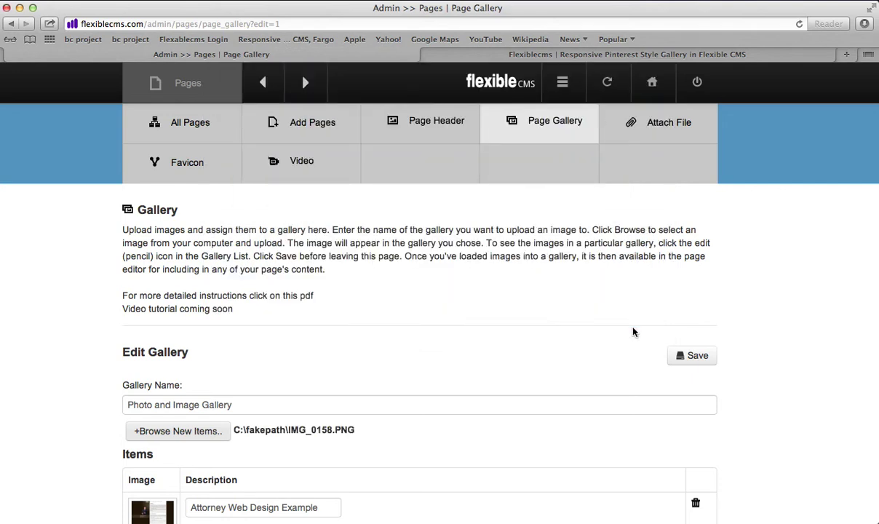
click(697, 356)
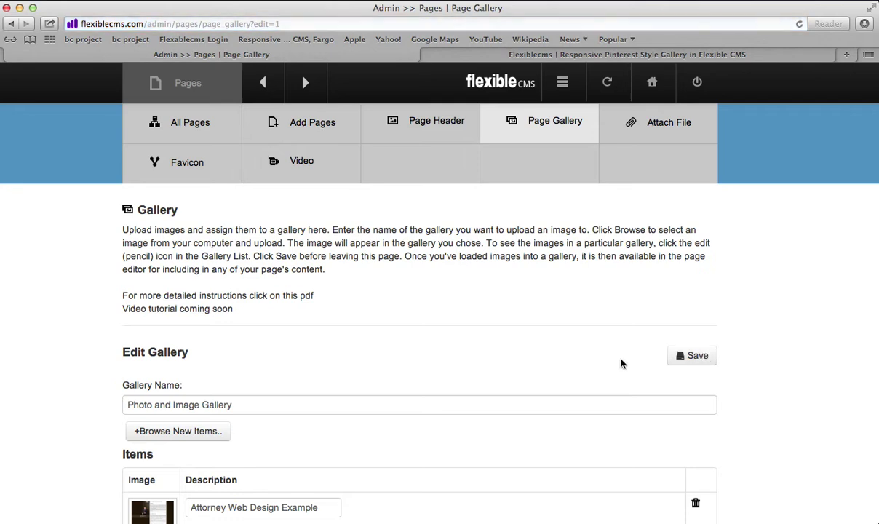
scroll(620, 363, down, 15)
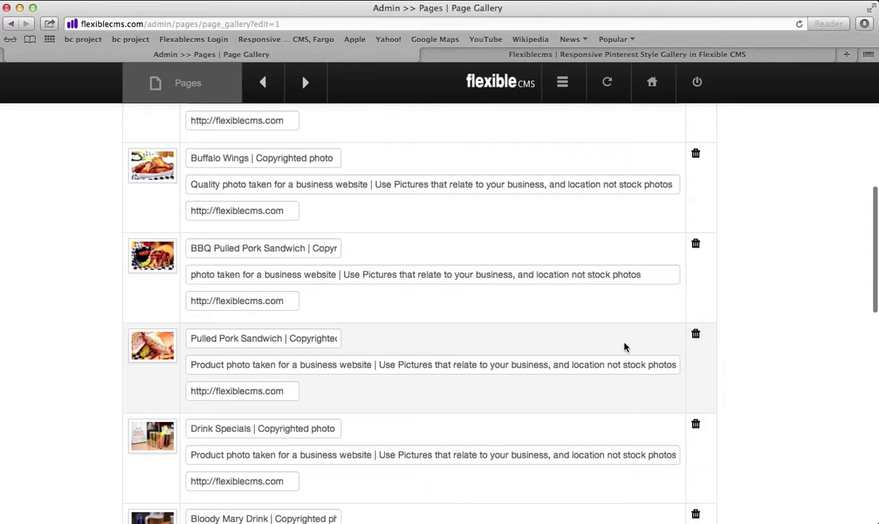
scroll(630, 313, down, 10)
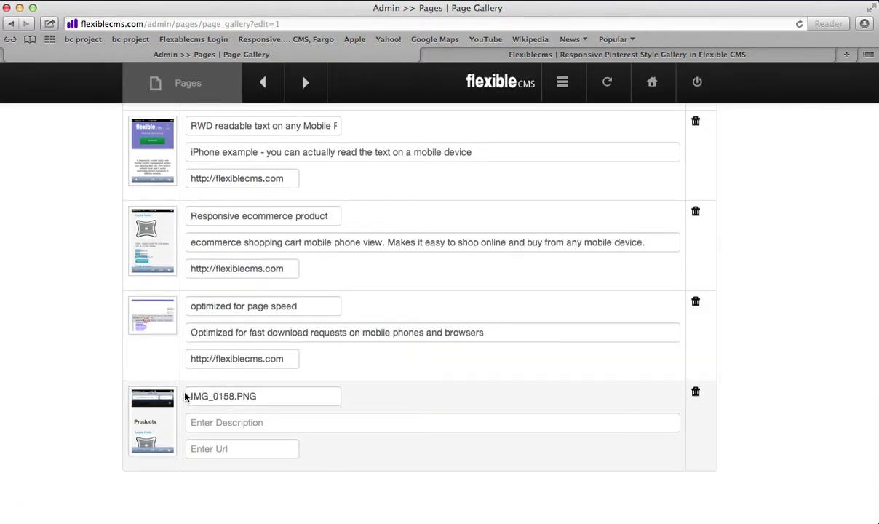
Title the new image 'Mobile E-Commerce Solution' with description 'Made with Stripe cart is mobile ready'.
click(249, 397)
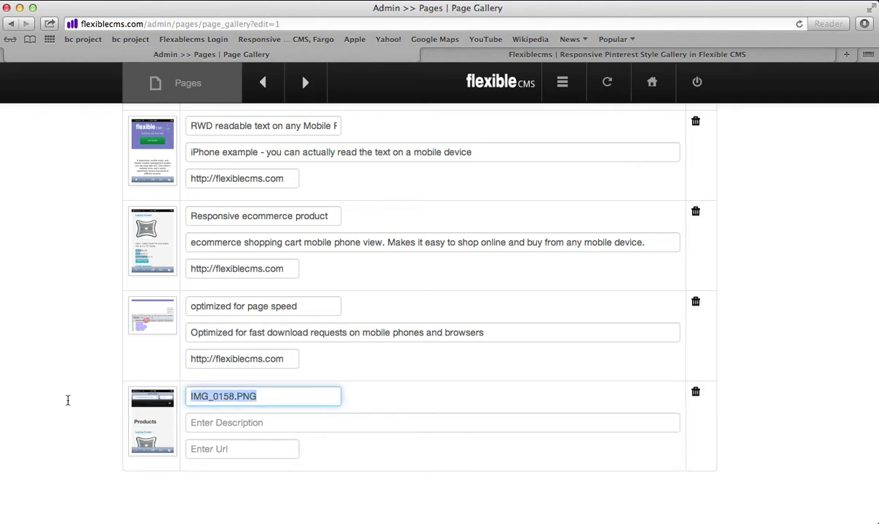
text(M)
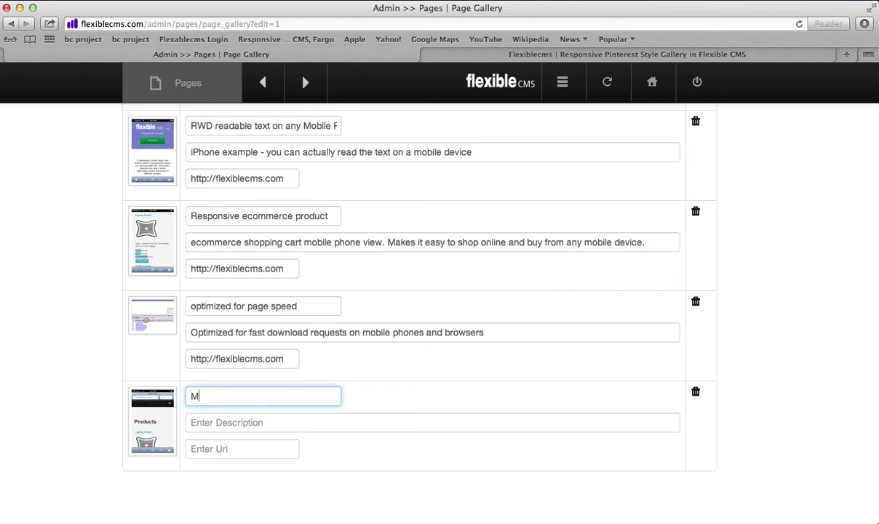
text(obile E-Commerce Solution)
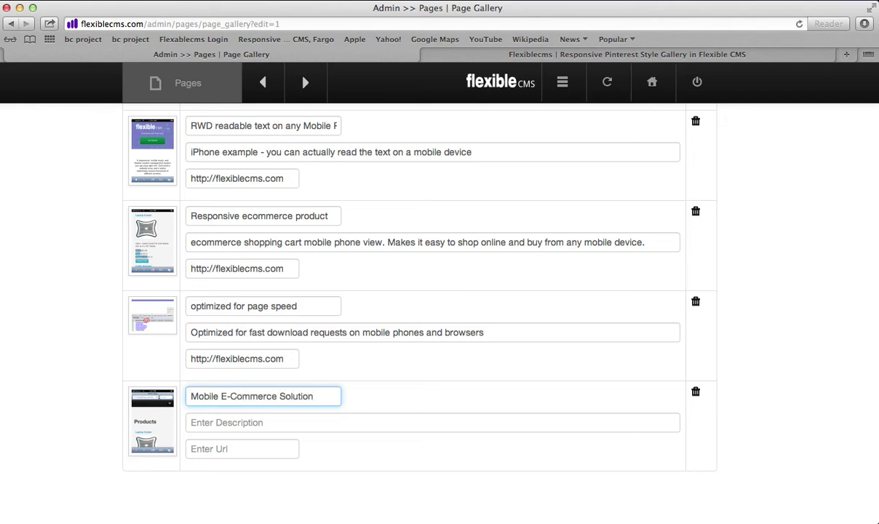
click(209, 422)
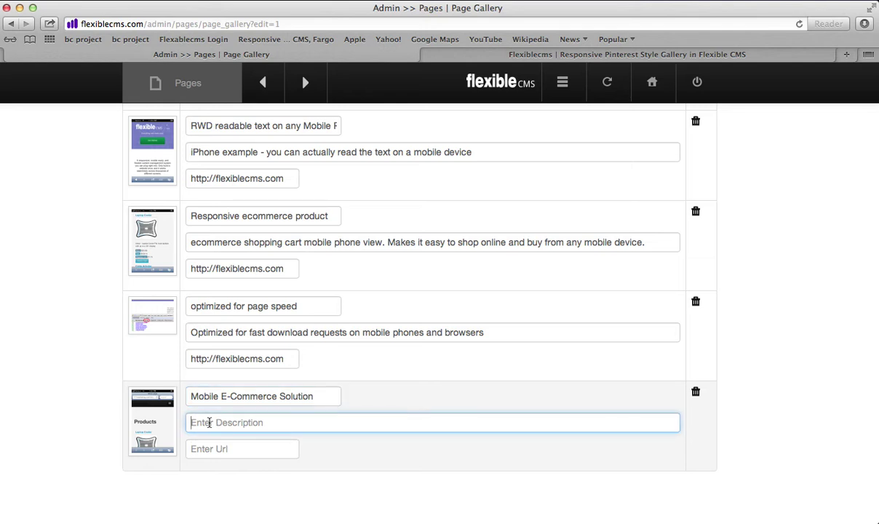
text(Made)
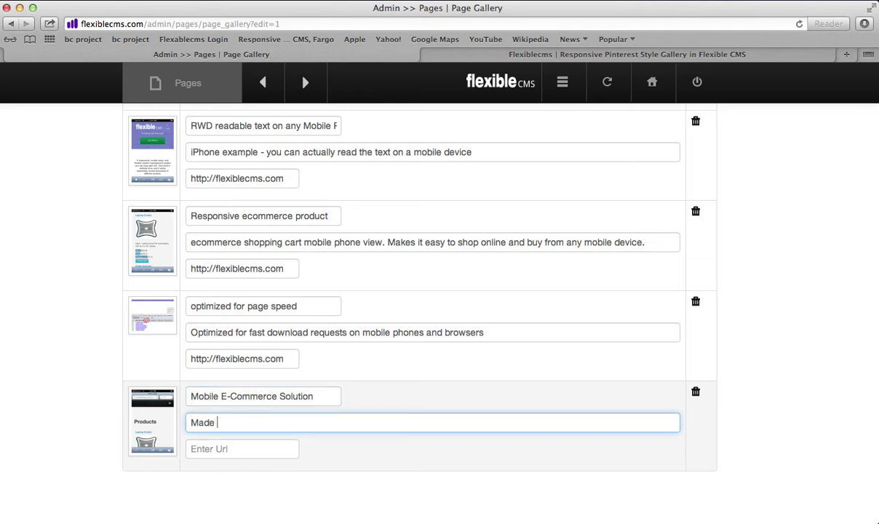
text( with Stripe cart is mobil)
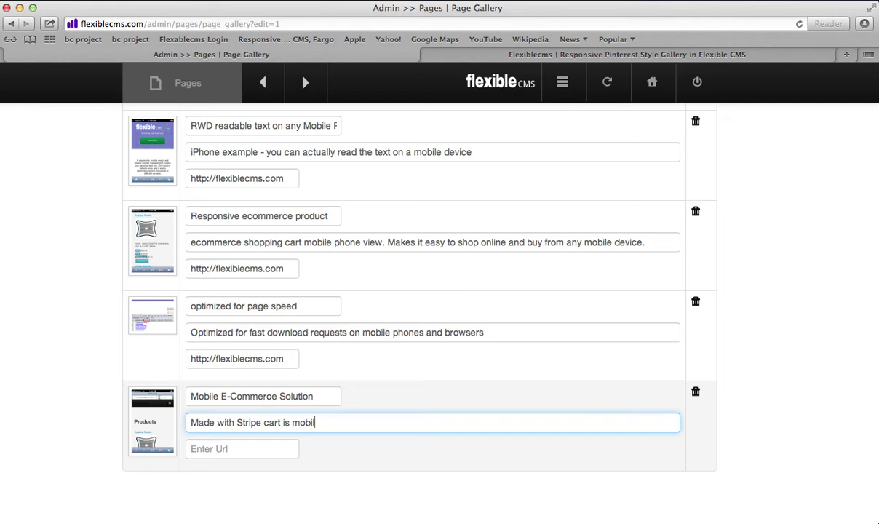
text(e ready)
click(261, 449)
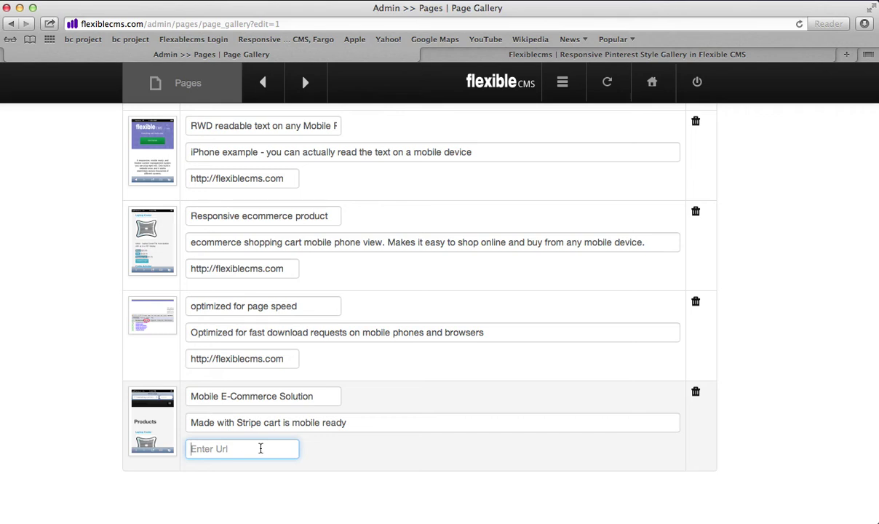
text(http://)
text(flexiblecms.com)
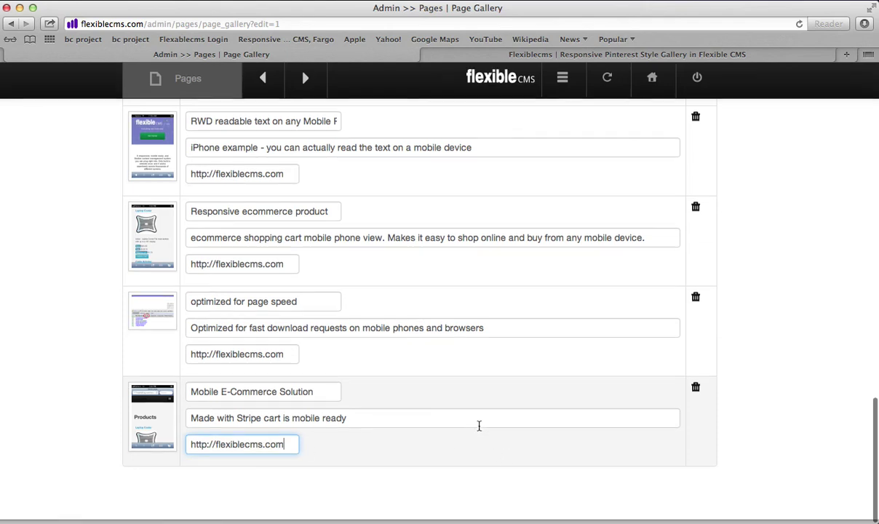
scroll(479, 428, up, 15)
scroll(479, 429, up, 5)
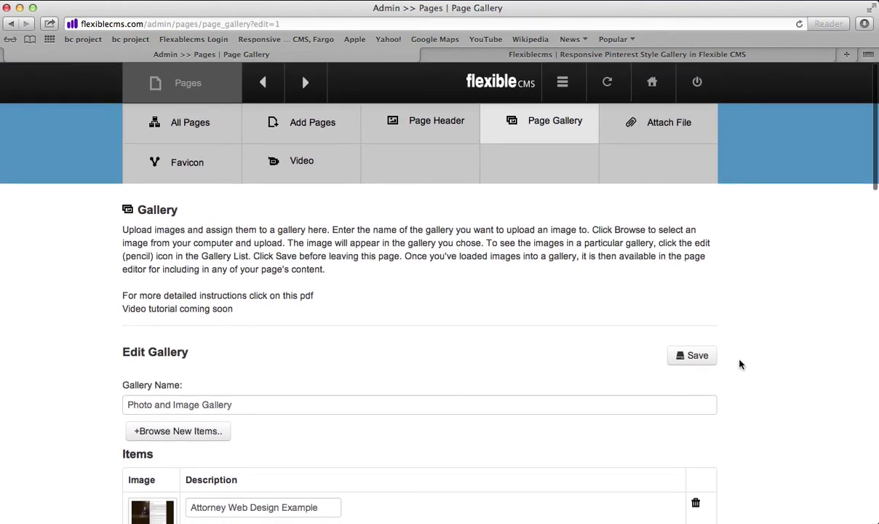
click(700, 357)
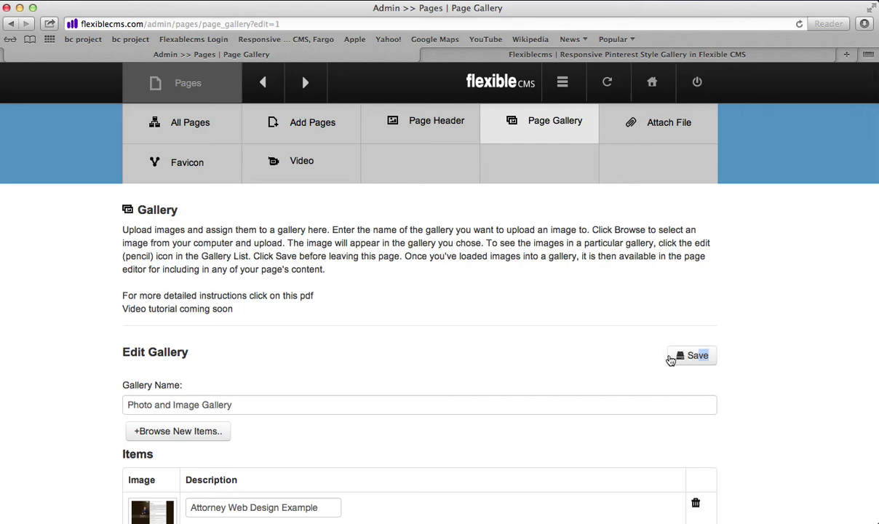
click(698, 362)
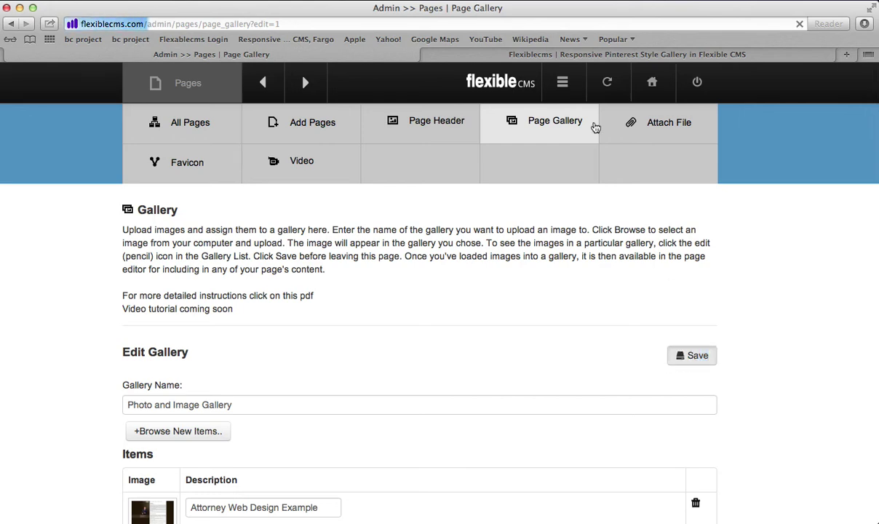
Reload the live Pinterest-style gallery page and scroll through its image cards.
click(560, 59)
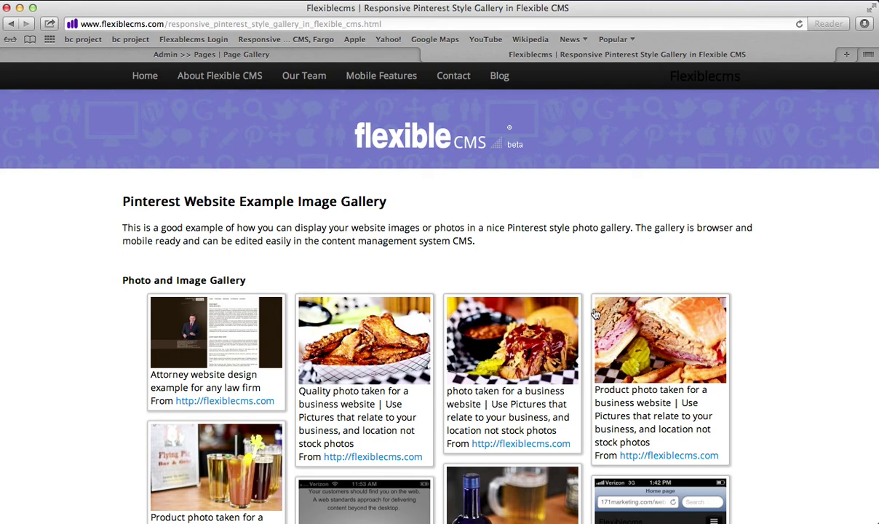
click(799, 24)
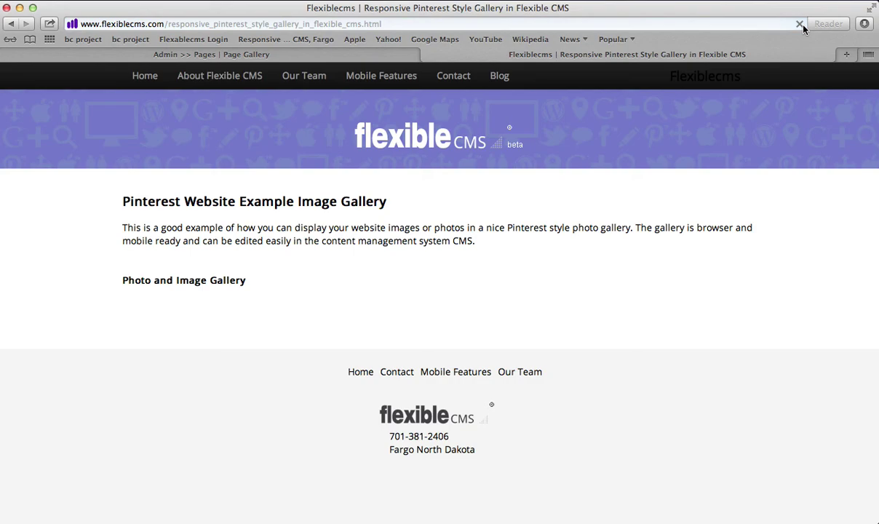
scroll(648, 250, down, 10)
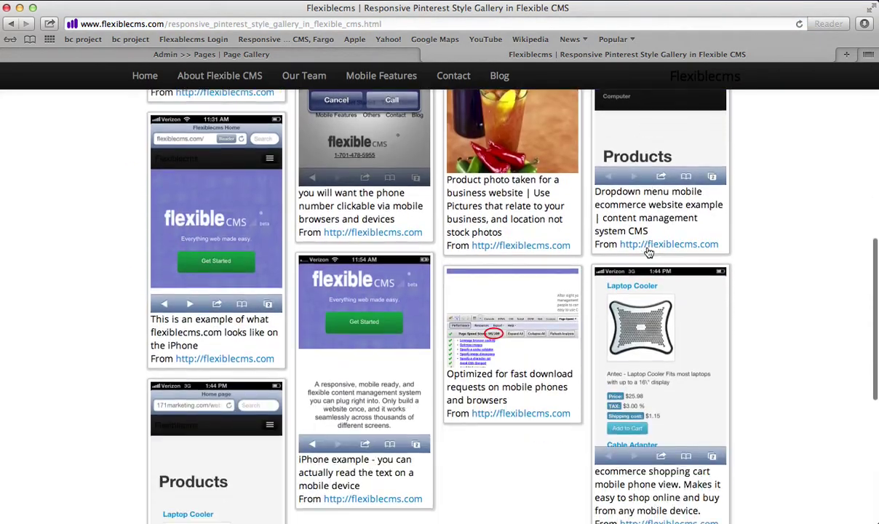
scroll(641, 251, up, 4)
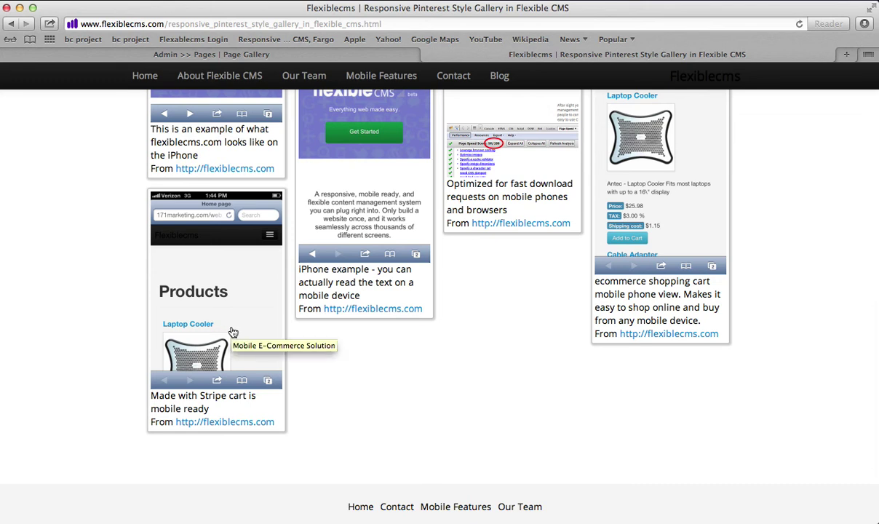
Back in the gallery editor, upload IMG_0160.PNG as a new item and save.
click(283, 55)
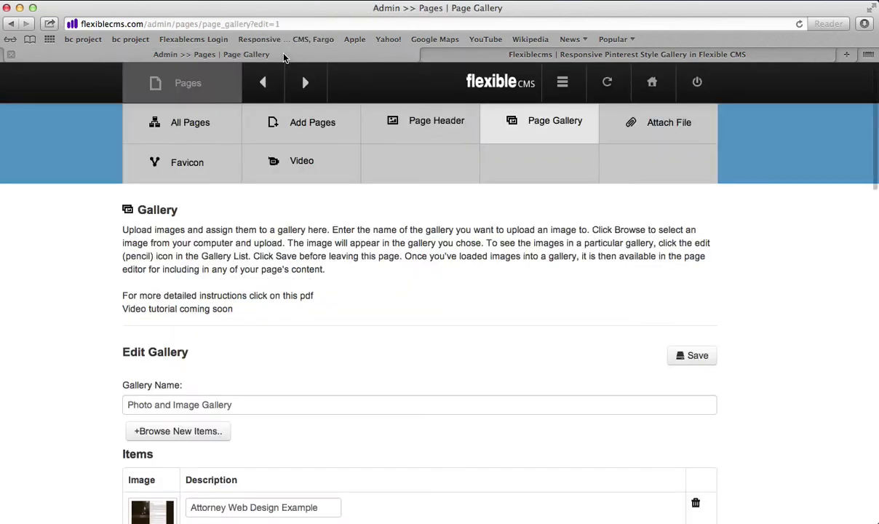
click(200, 435)
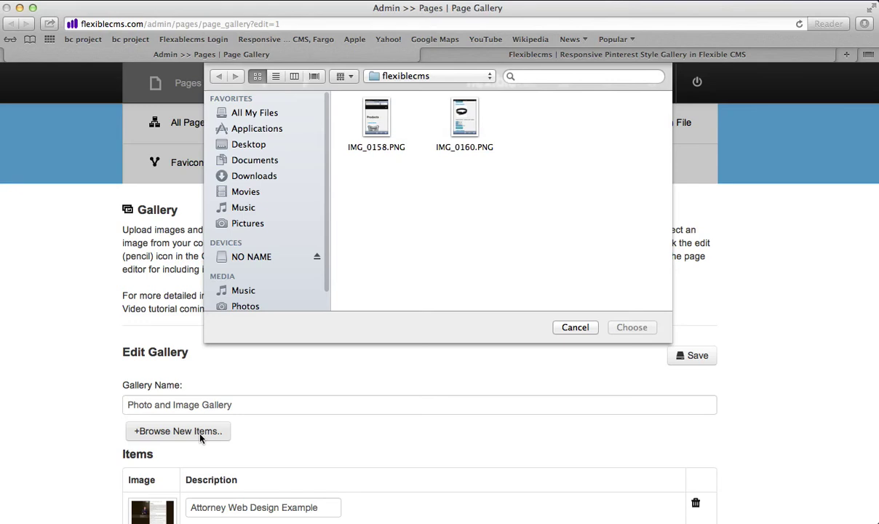
click(464, 125)
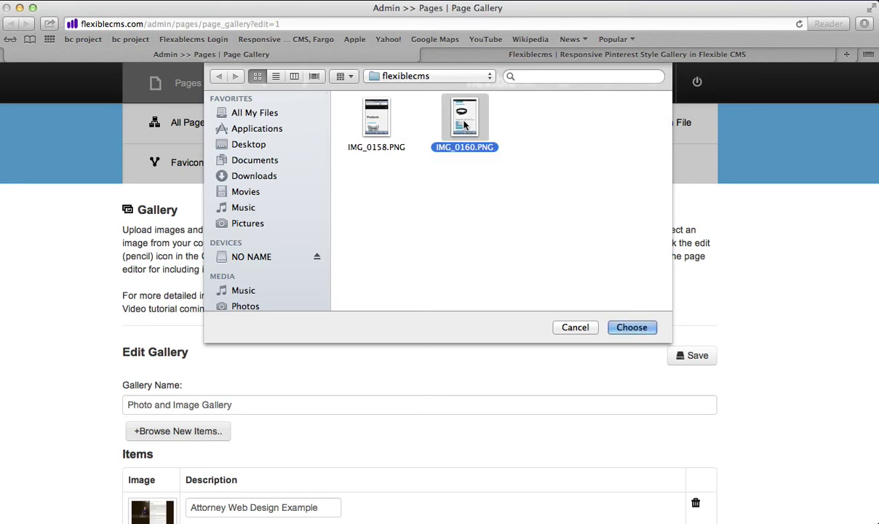
click(635, 329)
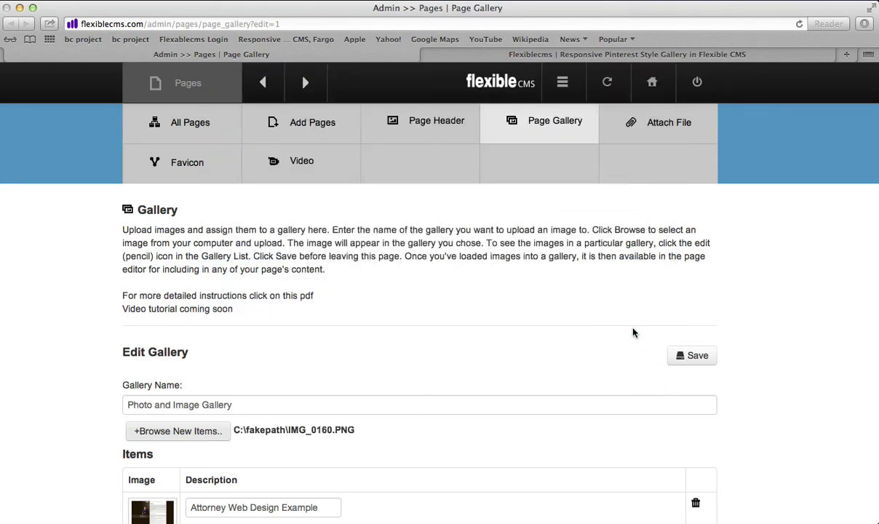
click(697, 356)
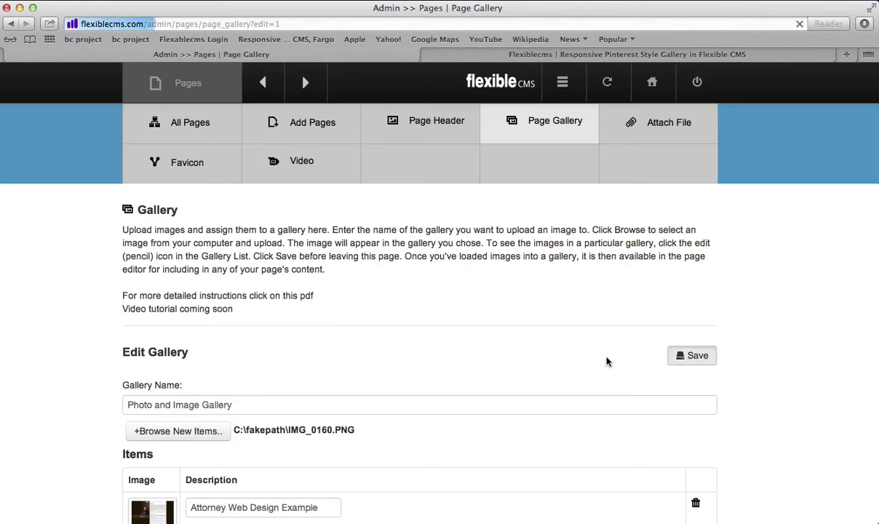
Replace the new item's IMG_0160.PNG title with 'Title'.
scroll(606, 359, down, 15)
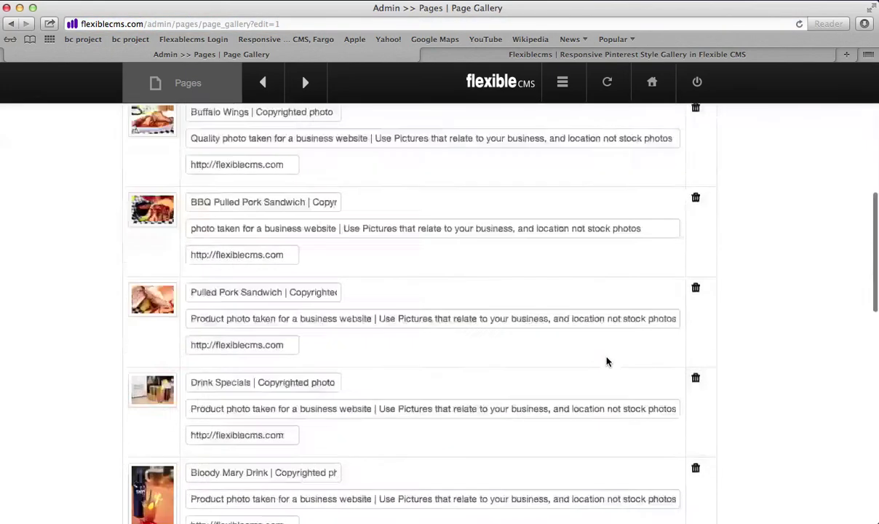
scroll(549, 345, down, 5)
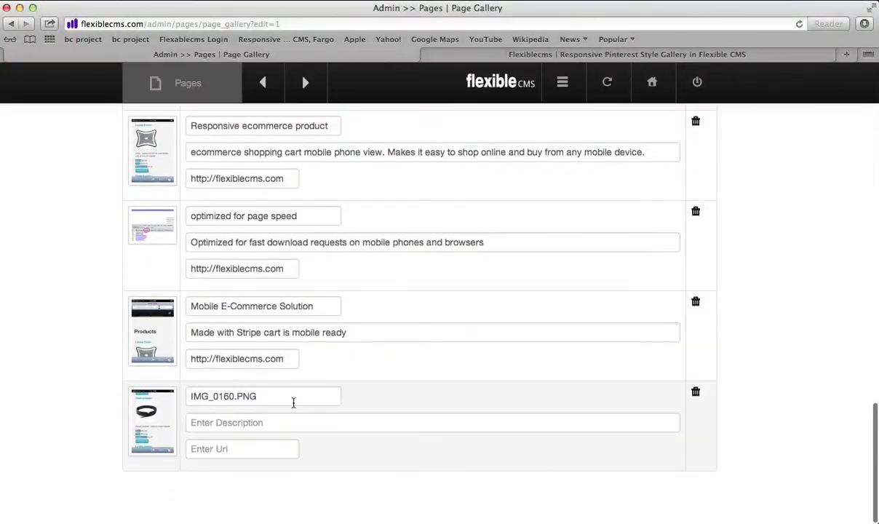
click(278, 397)
key(BackSpace)
key(BackSpace)
key(BackSpace)
key(BackSpace)
key(BackSpace)
key(BackSpace)
key(BackSpace)
key(BackSpace)
key(BackSpace)
key(BackSpace)
key(BackSpace)
key(BackSpace)
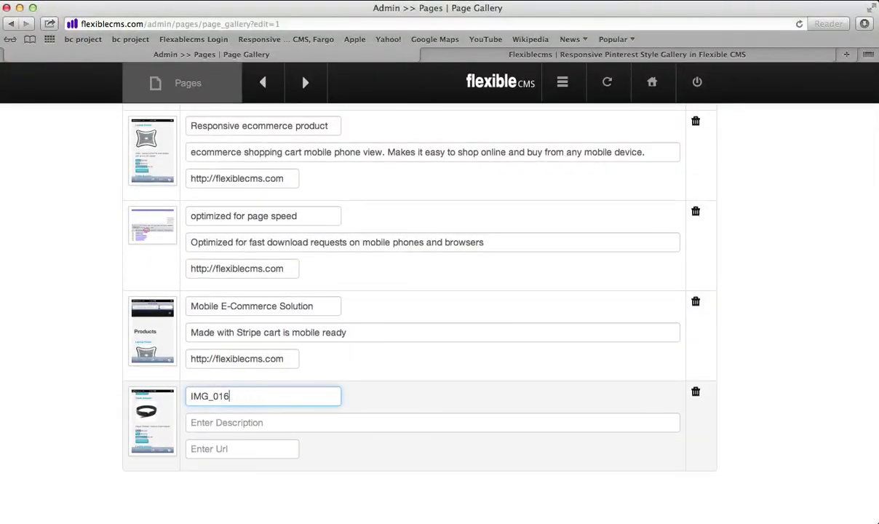
key(BackSpace)
text(Title)
click(256, 423)
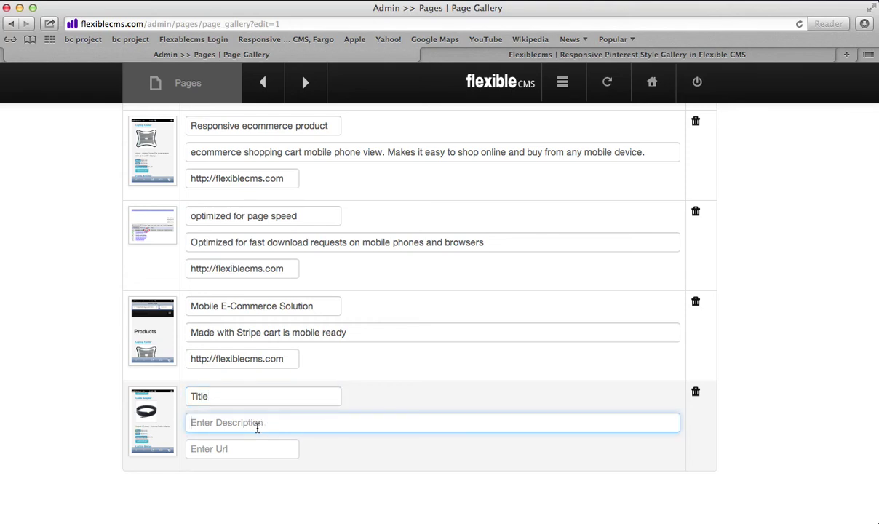
text(descri)
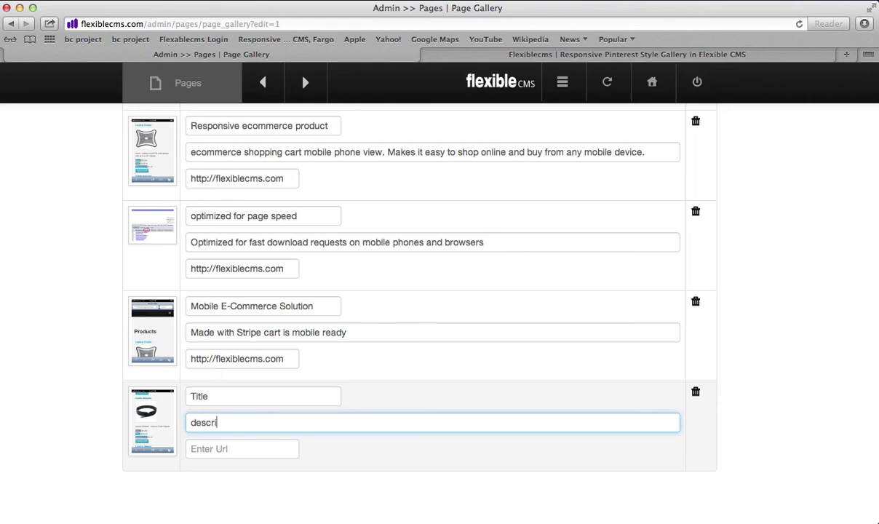
text(ption)
click(262, 446)
text(hht)
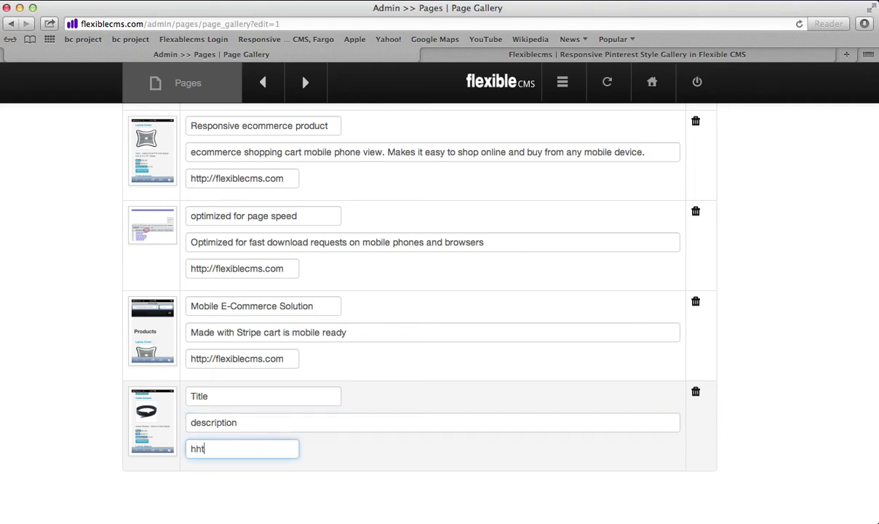
key(BackSpace)
key(BackSpace)
text(ttp://flexiblecms.com)
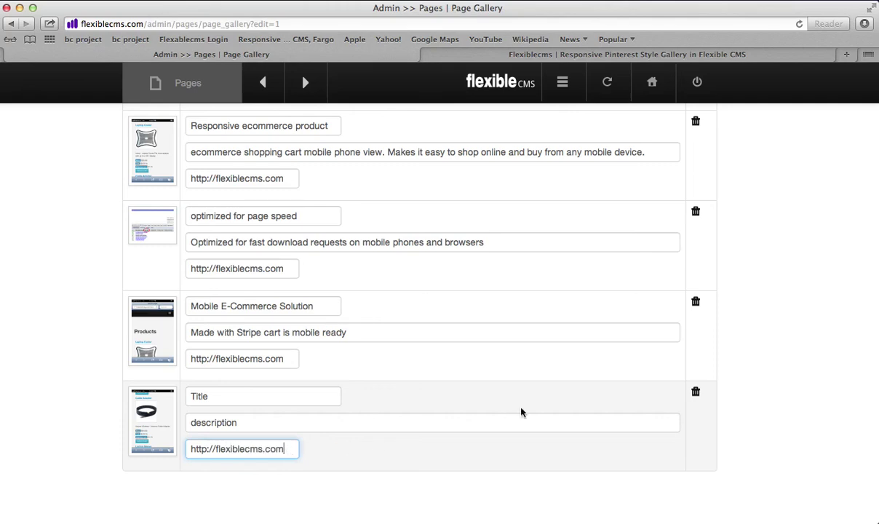
Save the gallery and return to the live Pinterest-style gallery page.
scroll(520, 412, down, 2)
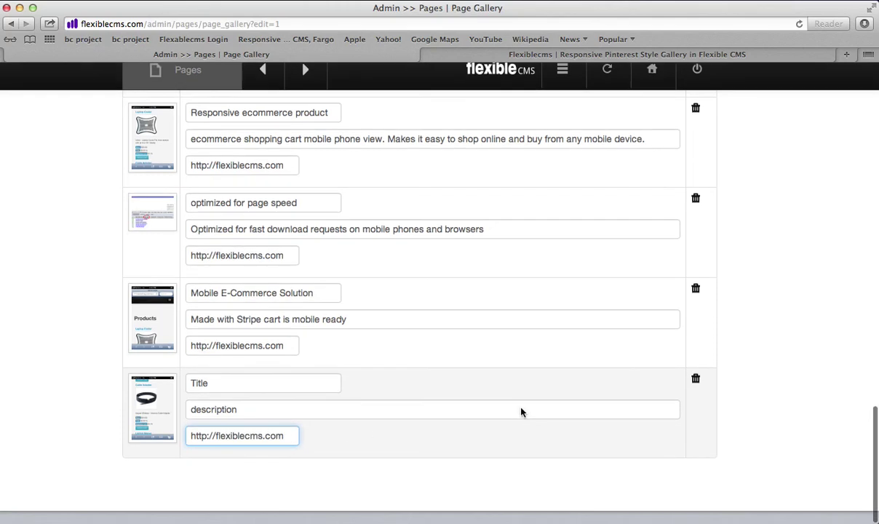
scroll(520, 413, up, 10)
scroll(520, 413, up, 15)
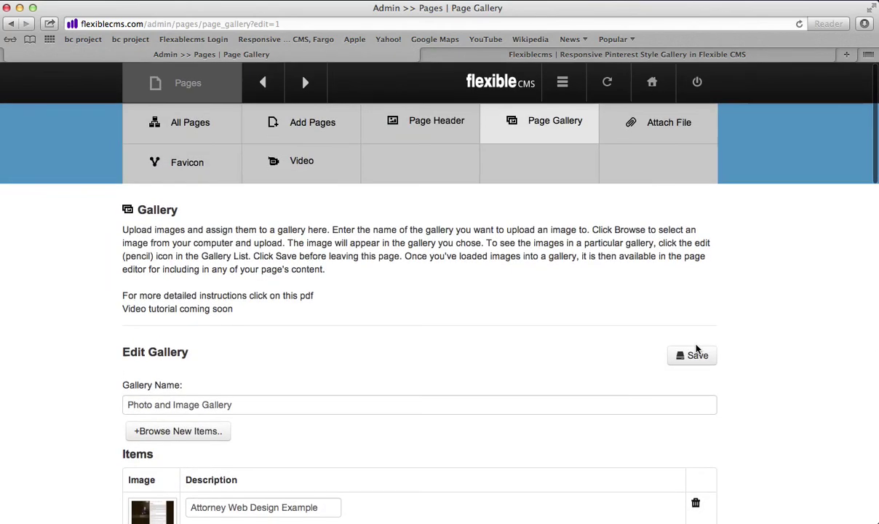
click(697, 354)
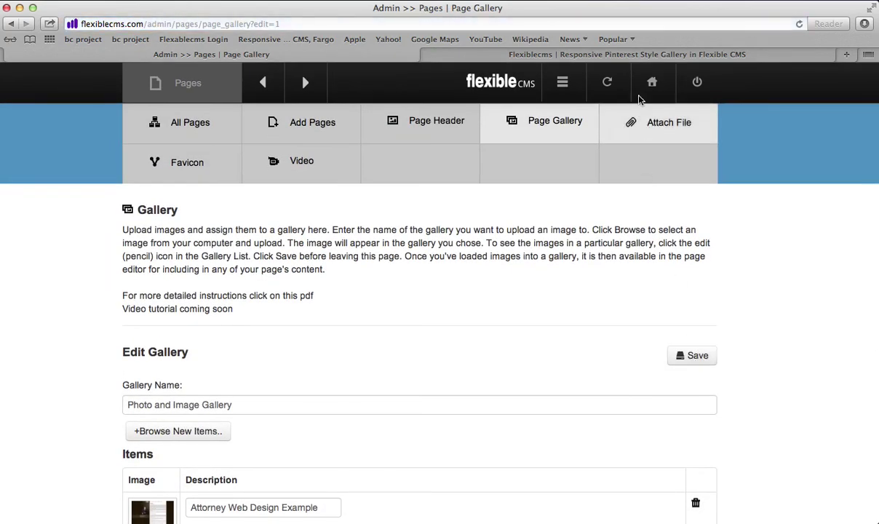
click(630, 59)
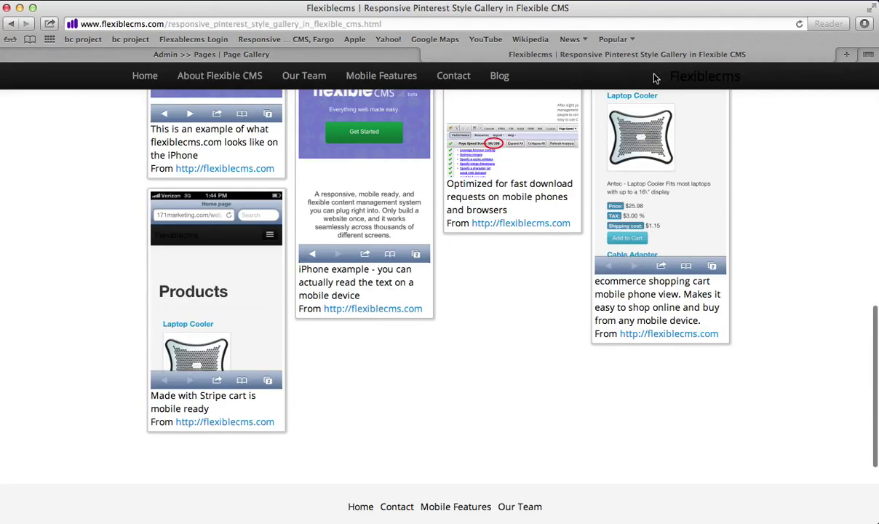
Reload the live gallery, enlarge the new card, and follow its flexiblecms.com link.
click(799, 24)
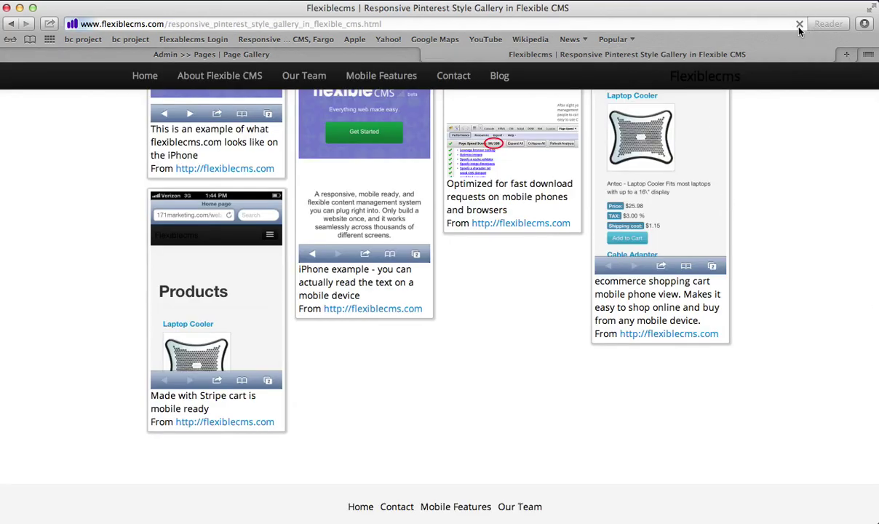
scroll(622, 279, down, 10)
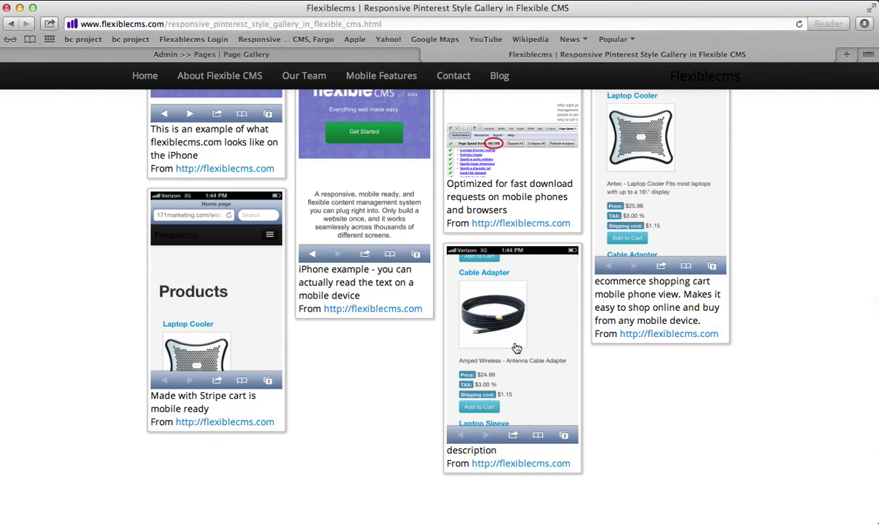
click(483, 374)
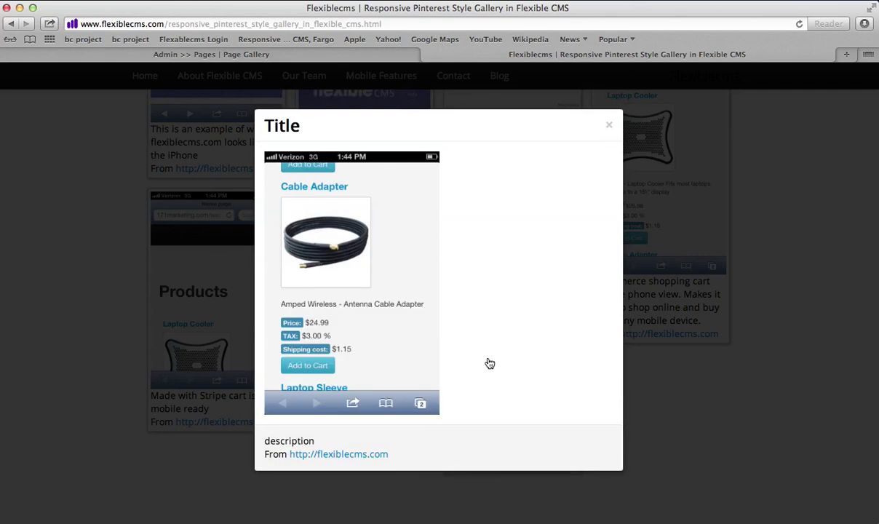
click(328, 454)
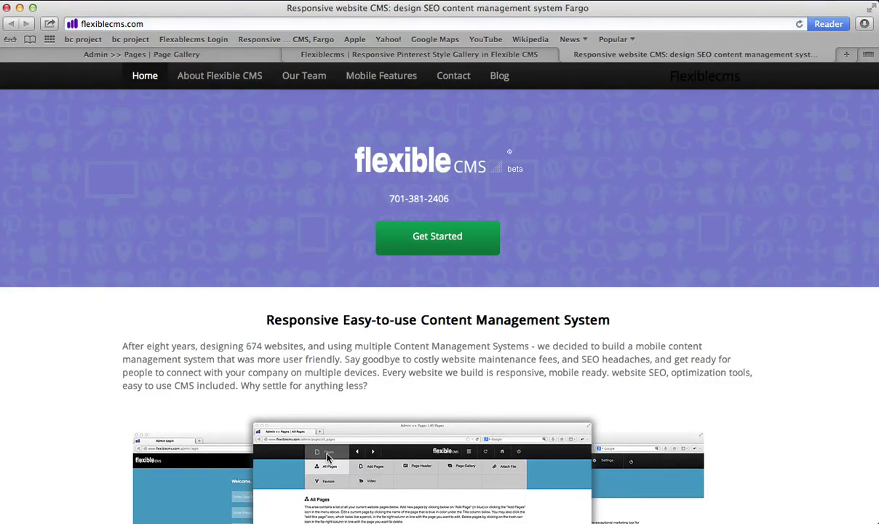